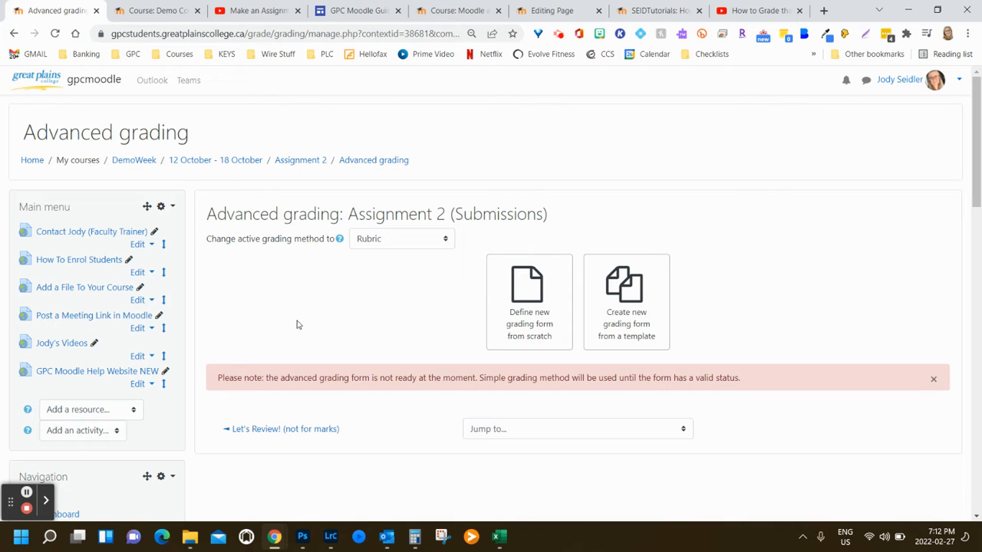
Switch to the demo course page and open Assignment 2 in the 12 October - 18 October section
click(137, 12)
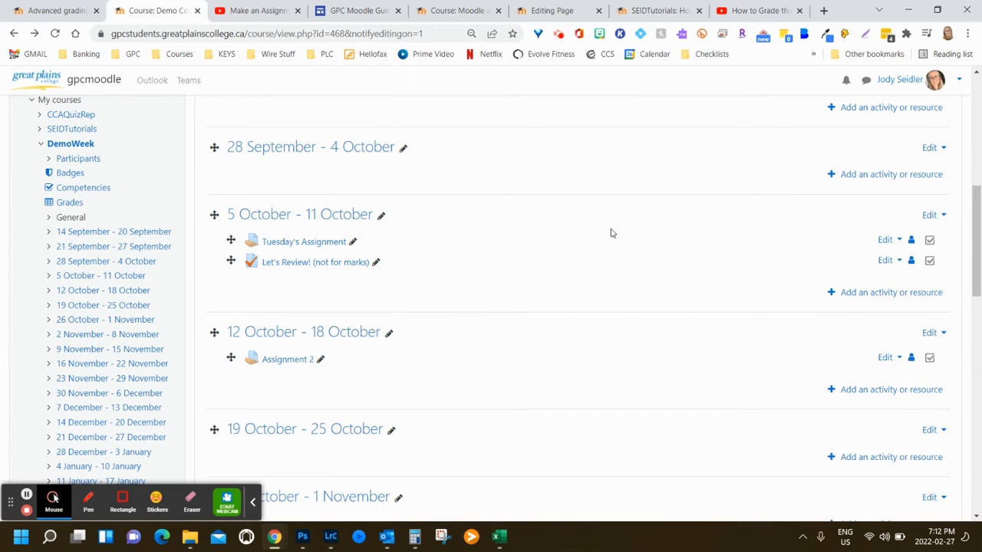
scroll(611, 233, up, 3)
scroll(590, 233, down, 5)
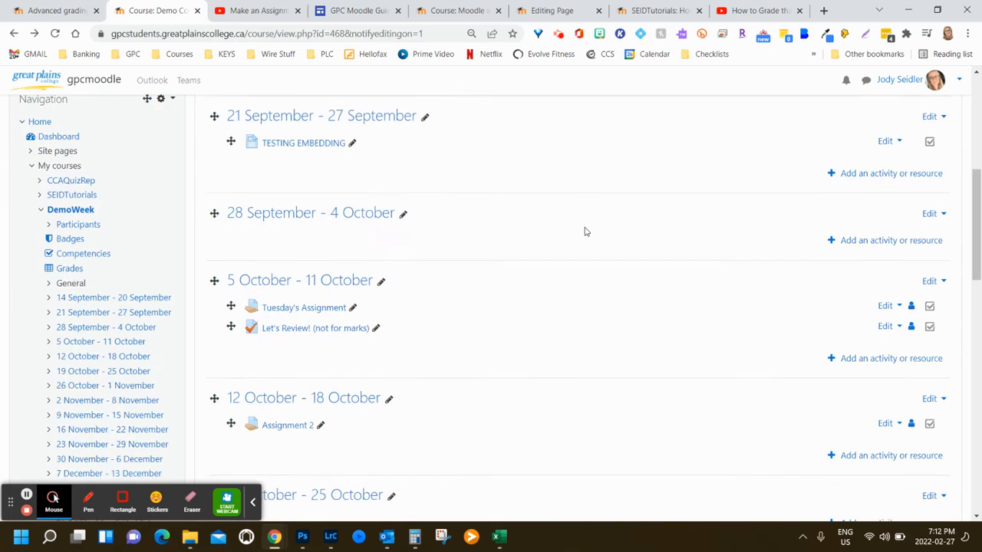
scroll(538, 238, up, 5)
scroll(329, 222, up, 2)
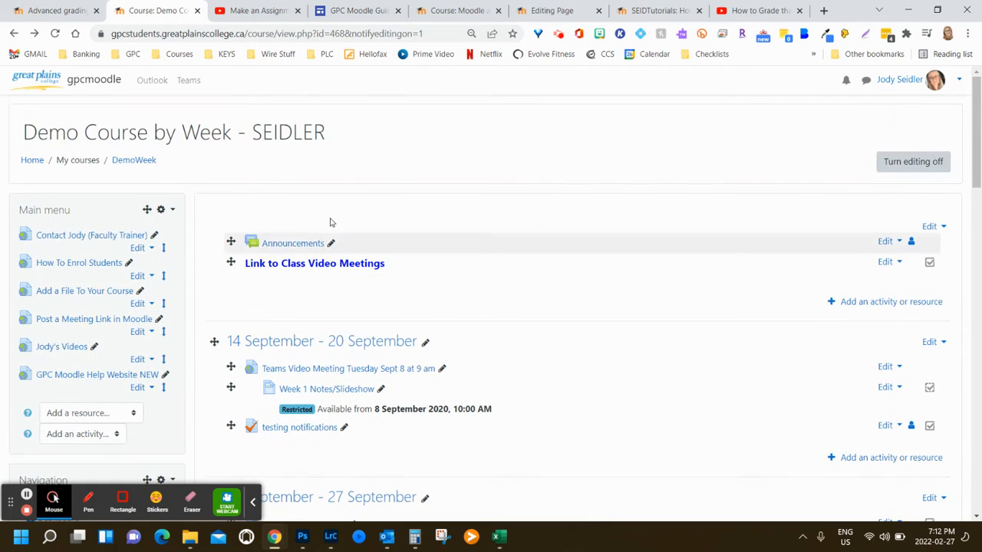
scroll(709, 398, down, 6)
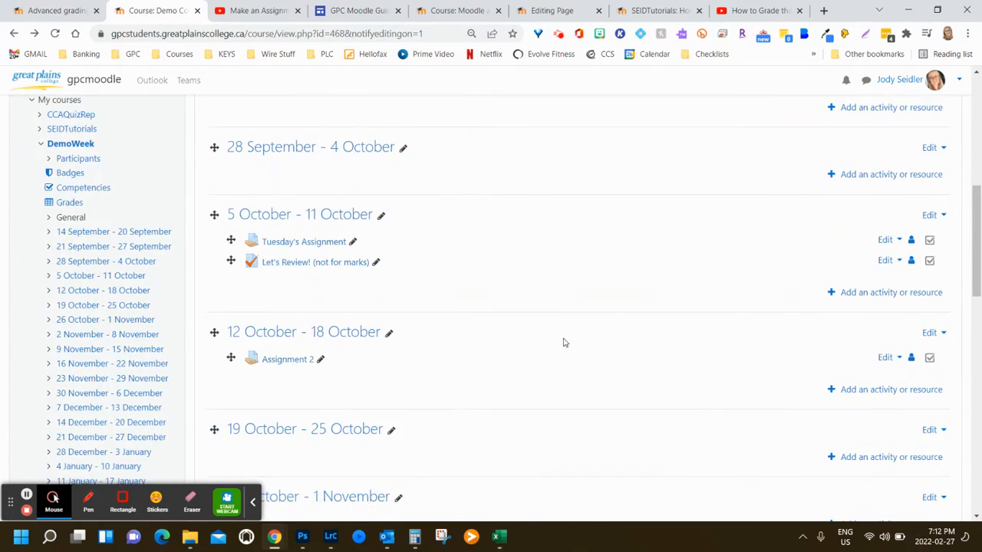
click(282, 360)
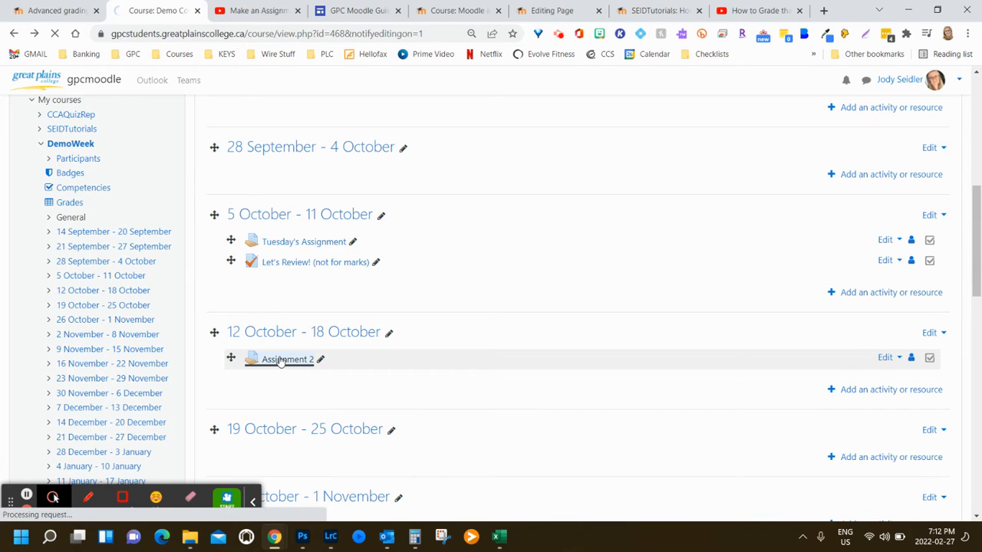
Open the Advanced grading page from Assignment 2's administration options
scroll(280, 363, down, 12)
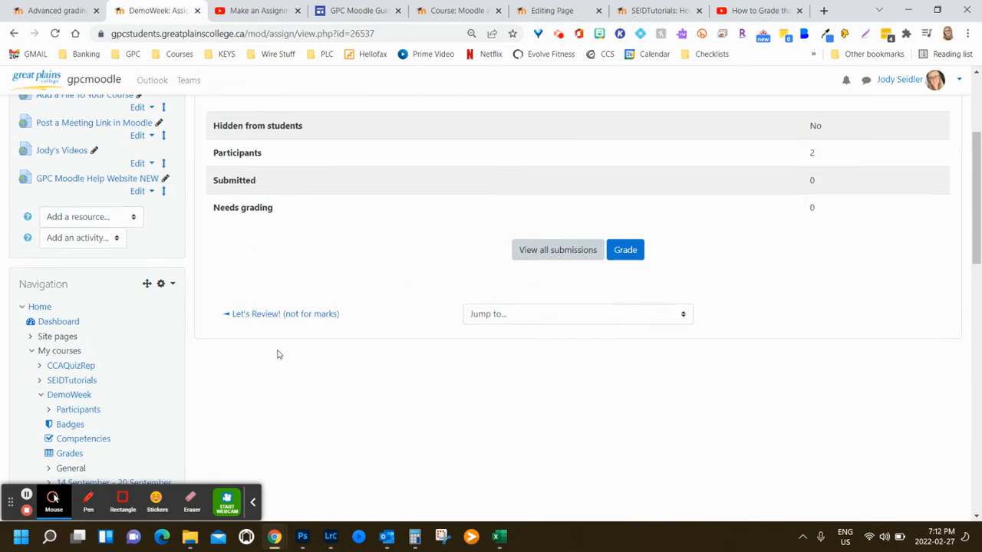
scroll(216, 286, down, 1)
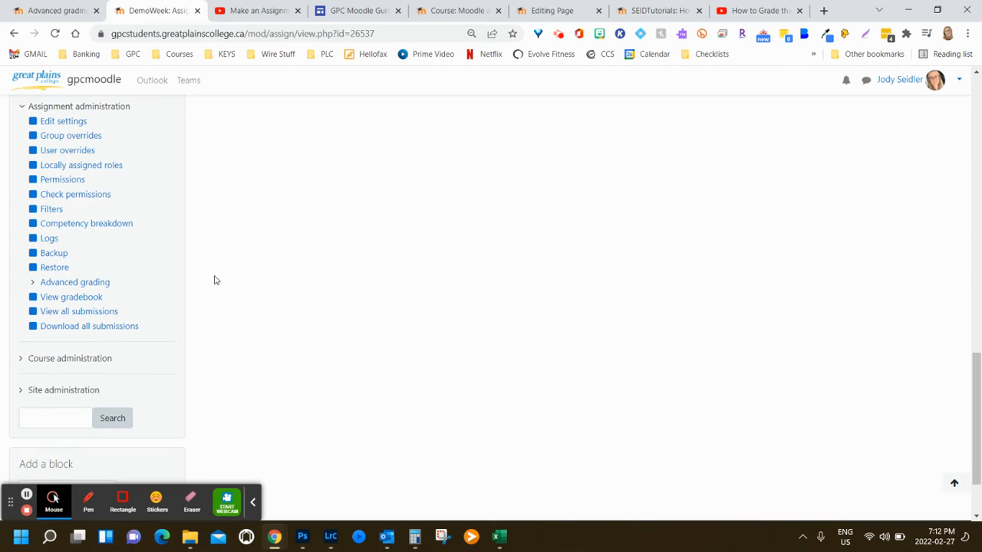
click(70, 283)
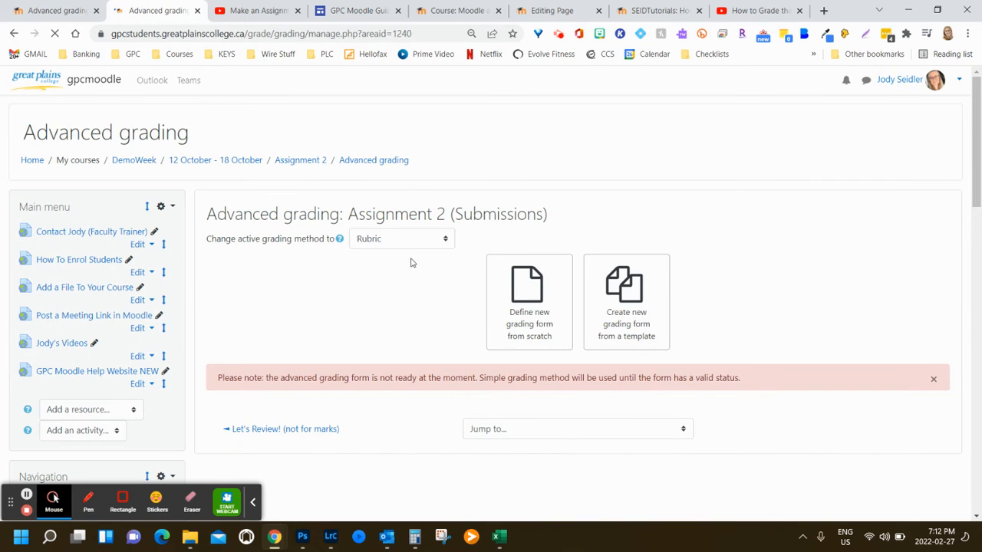
Close the duplicate Advanced grading page and start defining a new grading form from scratch for Assignment 2
click(46, 11)
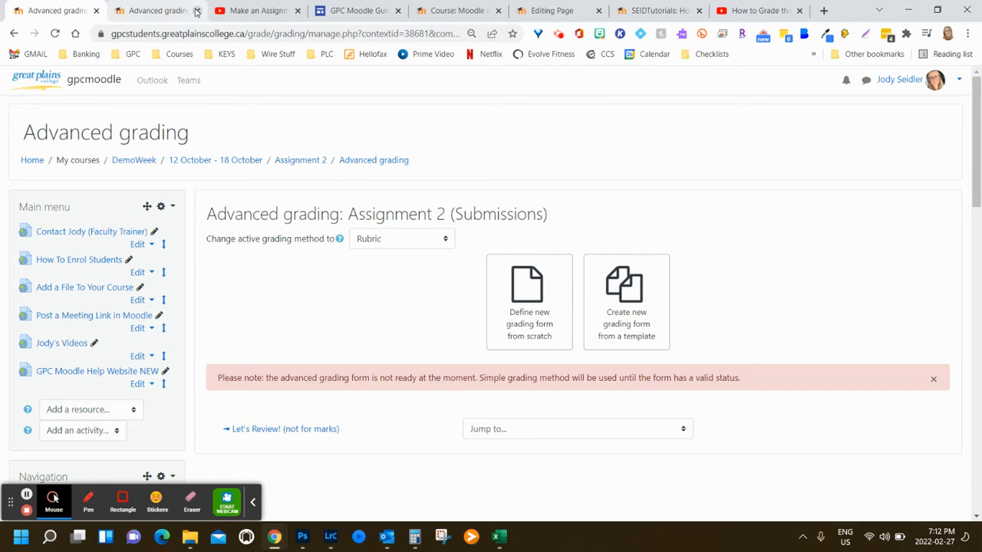
click(197, 10)
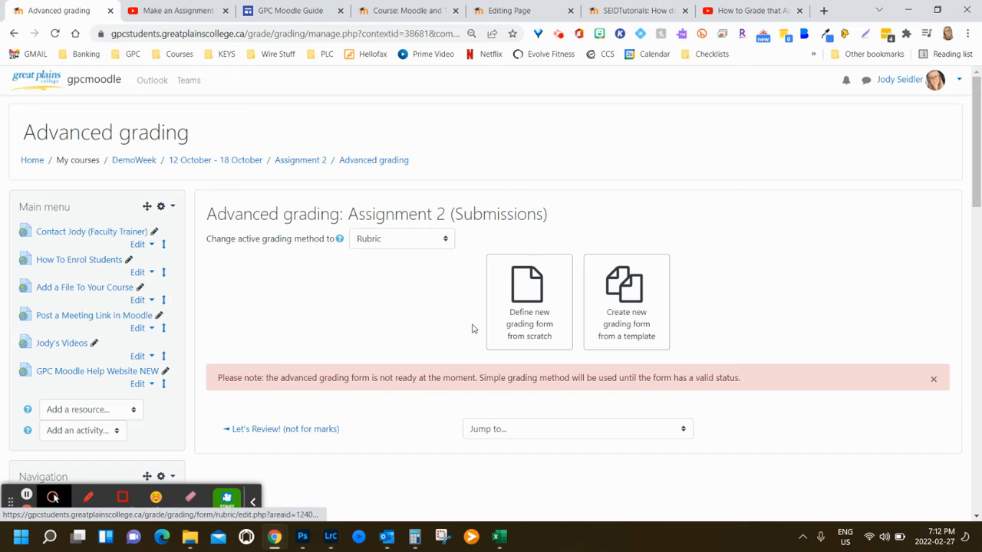
click(497, 329)
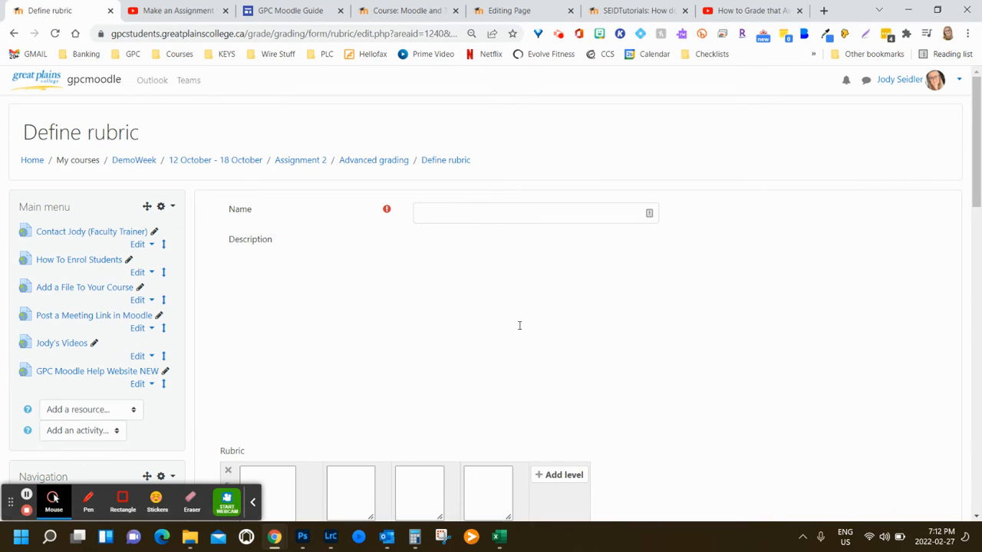
Name the rubric "Assignment 2" and shrink the empty description editor to a short height
click(463, 215)
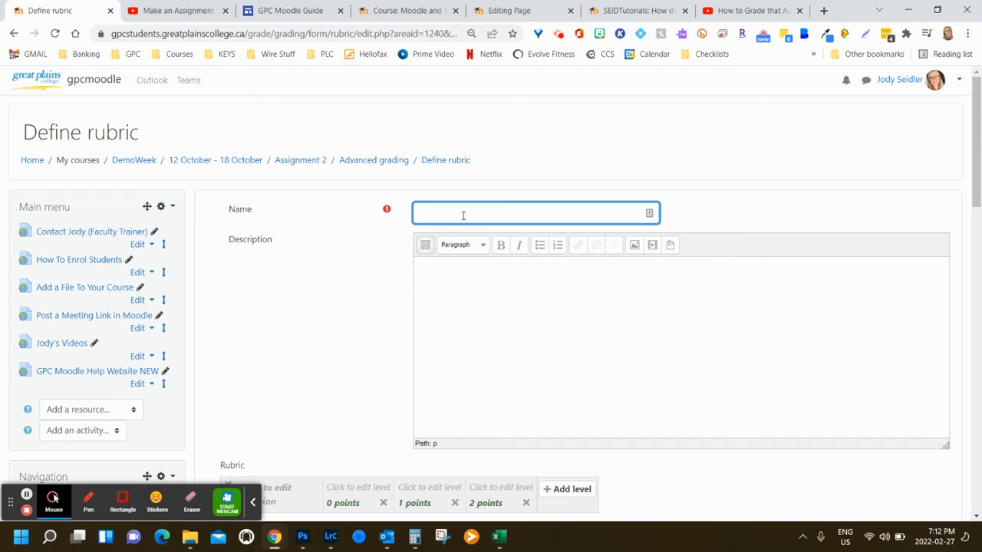
text(Assignment 2)
scroll(347, 296, down, 2)
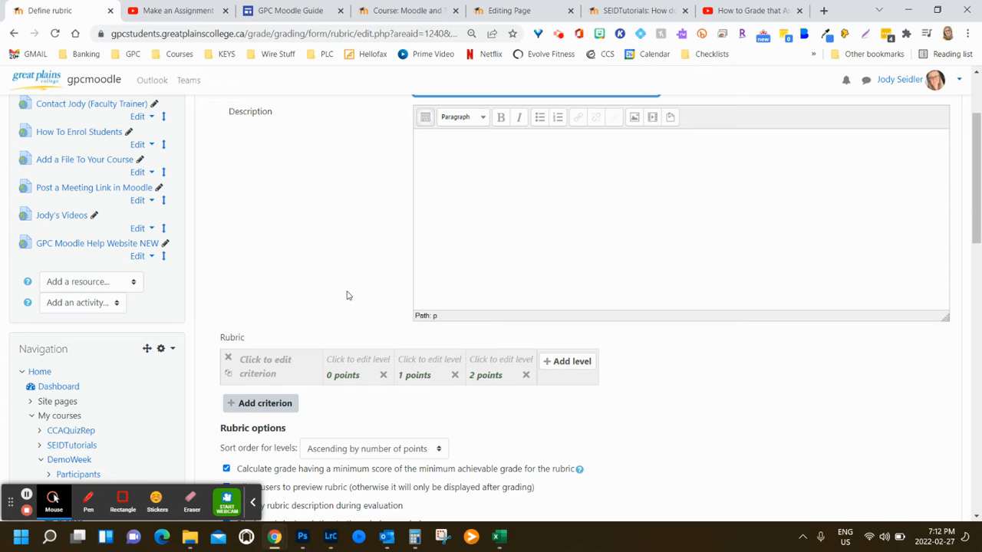
scroll(340, 270, up, 2)
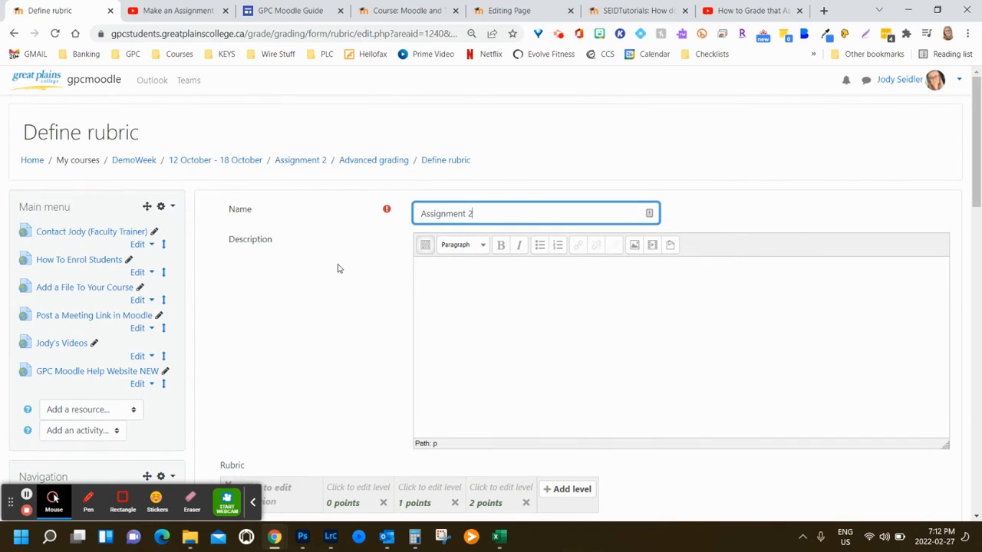
scroll(340, 268, down, 1)
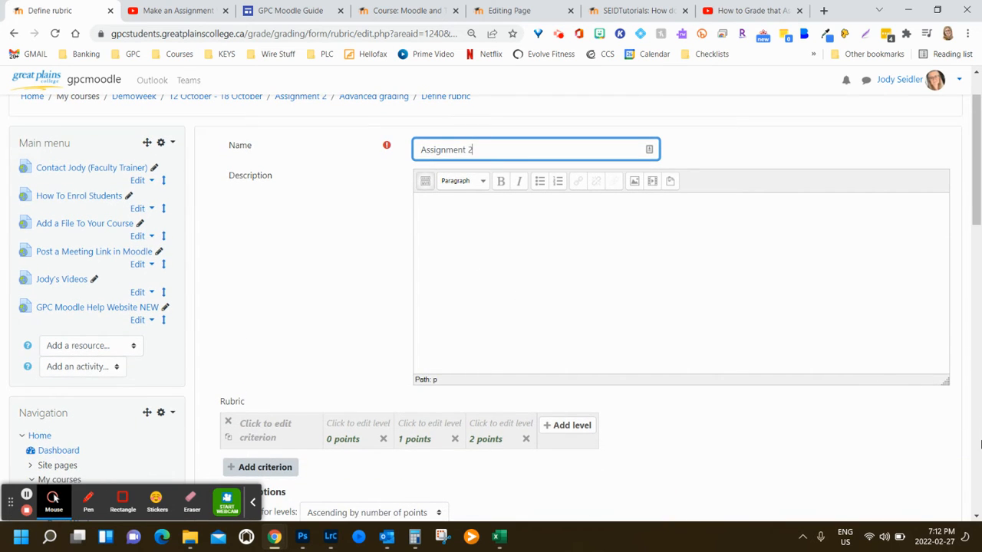
drag(945, 381, 915, 228)
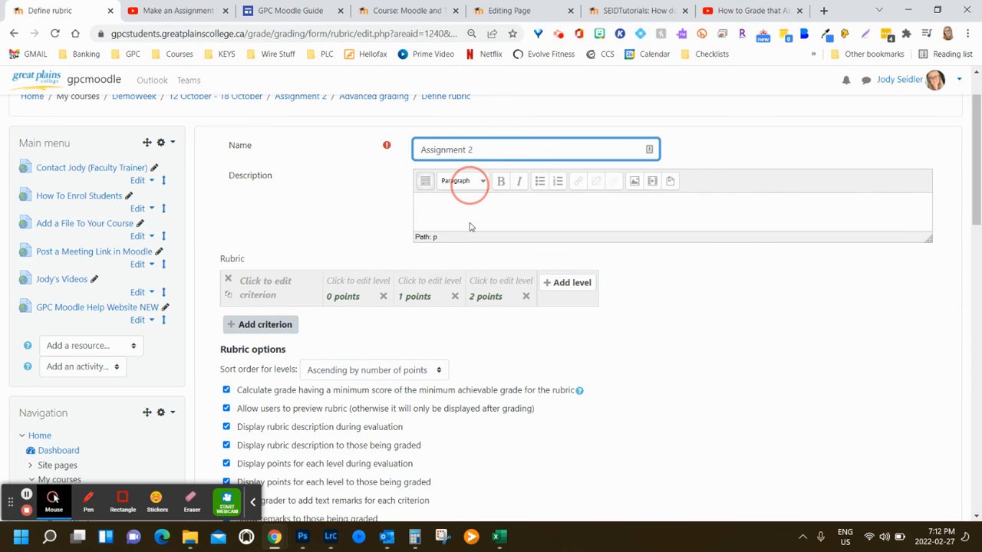
click(329, 321)
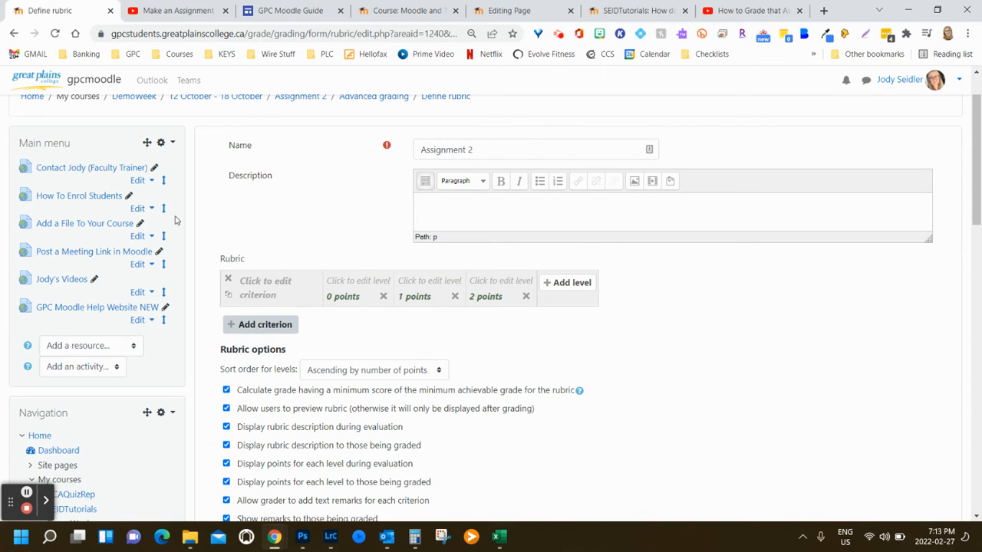
Enter "Did a great job on question 1" as the rubric's first criterion
double_click(211, 265)
click(268, 285)
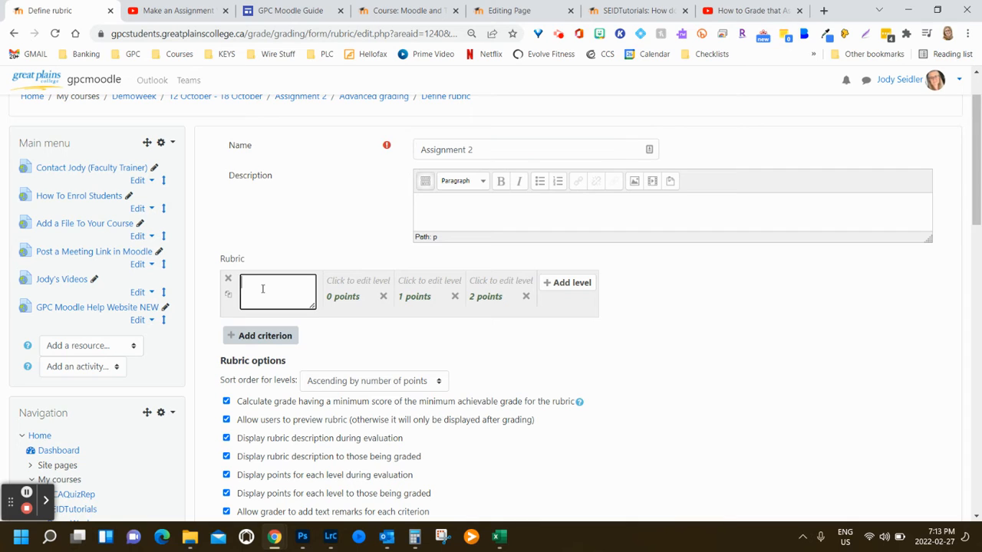
text(Dic)
text( a great mob)
key(BackSpace)
key(BackSpace)
text(mo)
key(BackSpace)
key(BackSpace)
text(jobinto)
key(BackSpace)
key(BackSpace)
key(BackSpace)
text(n question 1)
click(362, 334)
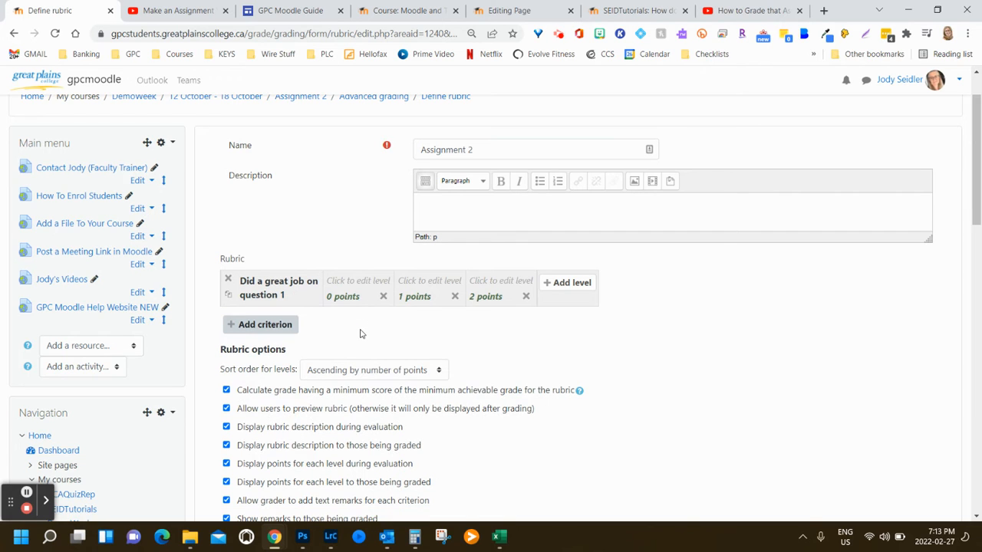
Describe the first criterion's 0-point level as "No" and its 1-point level as "only named one person"
click(350, 281)
text(No)
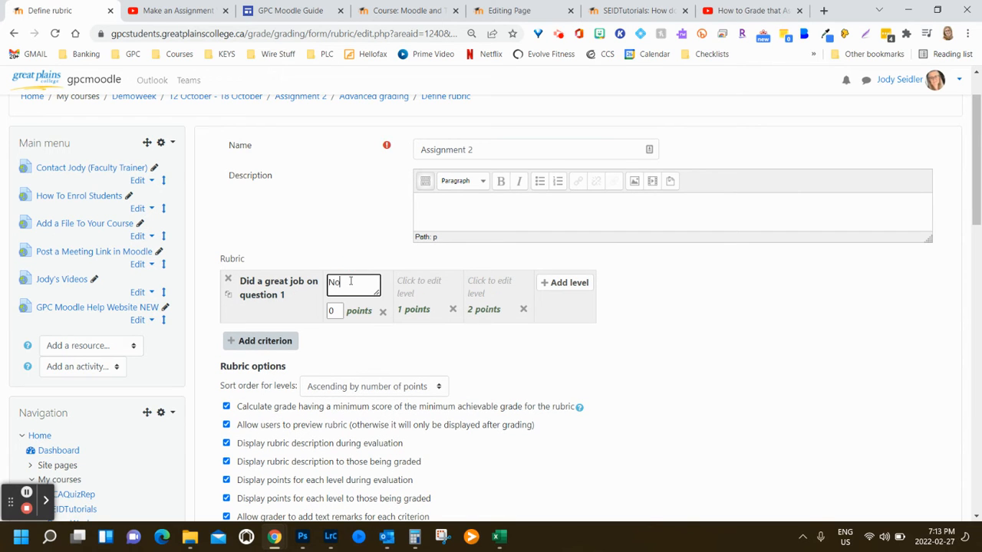
click(415, 283)
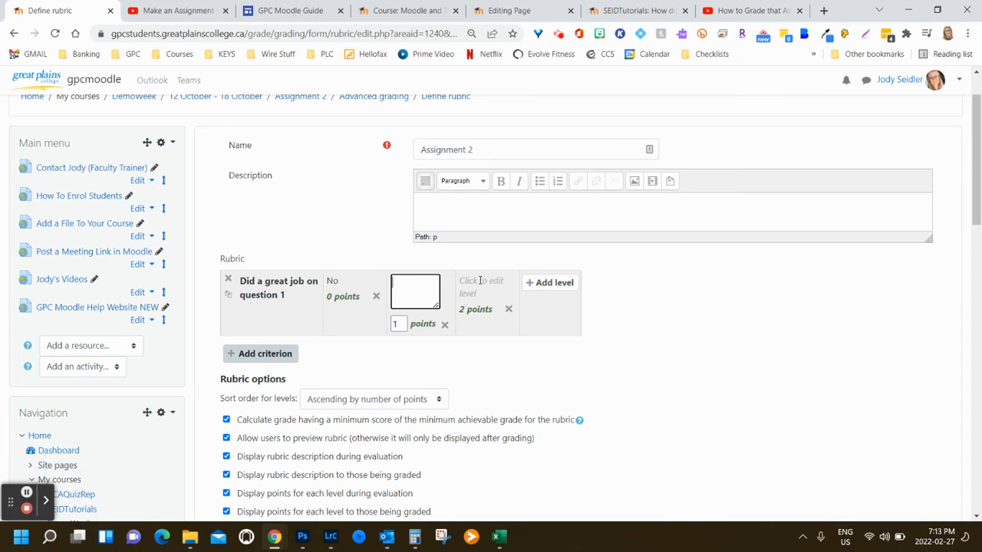
text(onl)
text(y named one person)
click(581, 360)
Describe the first criterion's 2-point level as "only named 2 people"
click(489, 288)
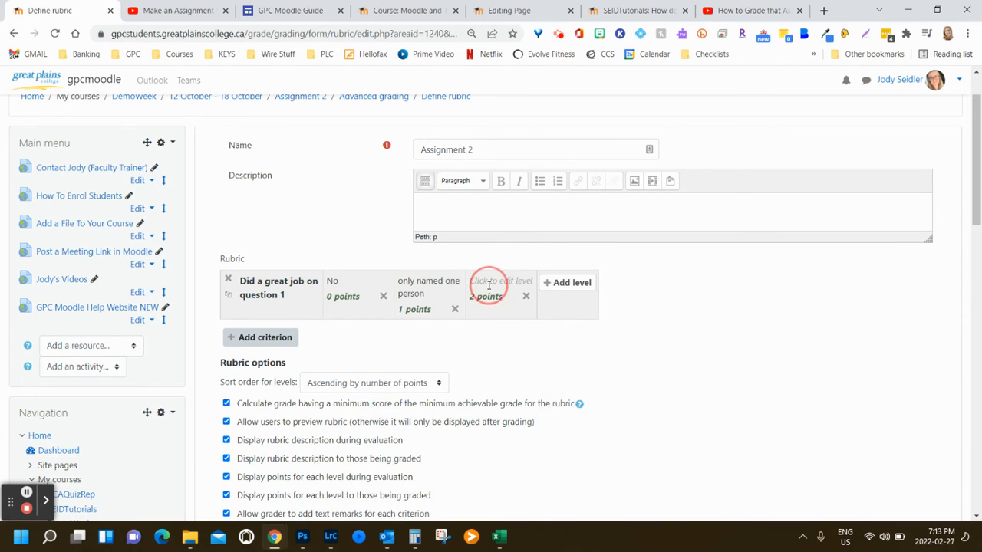
text(only nam)
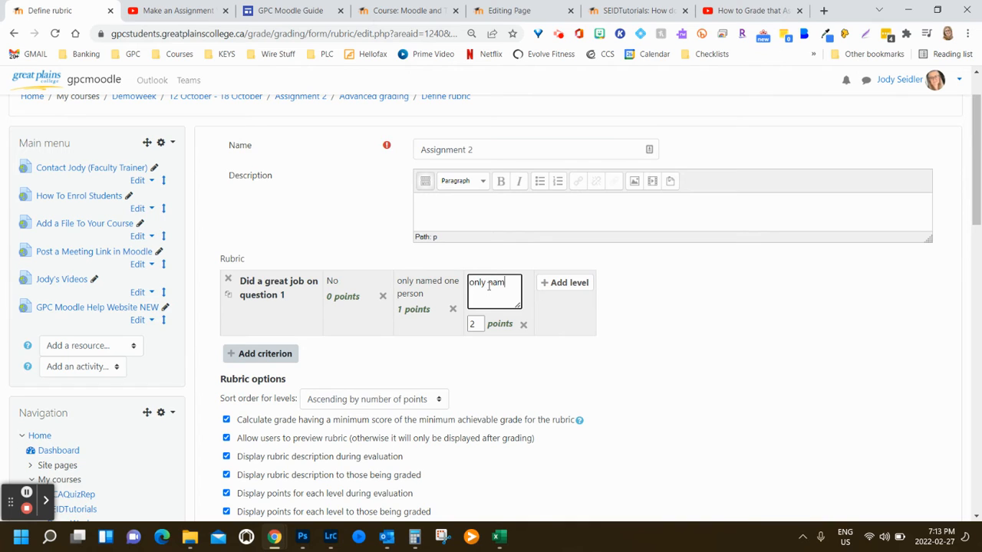
text(ed 2 people)
click(530, 364)
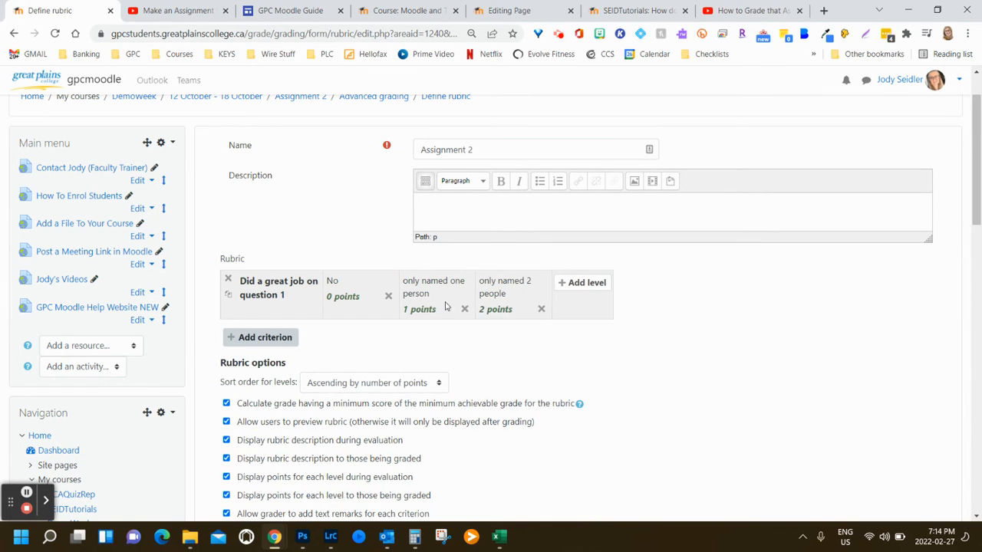
Add a 3-point level to the first criterion with the description "named all 3"
click(581, 283)
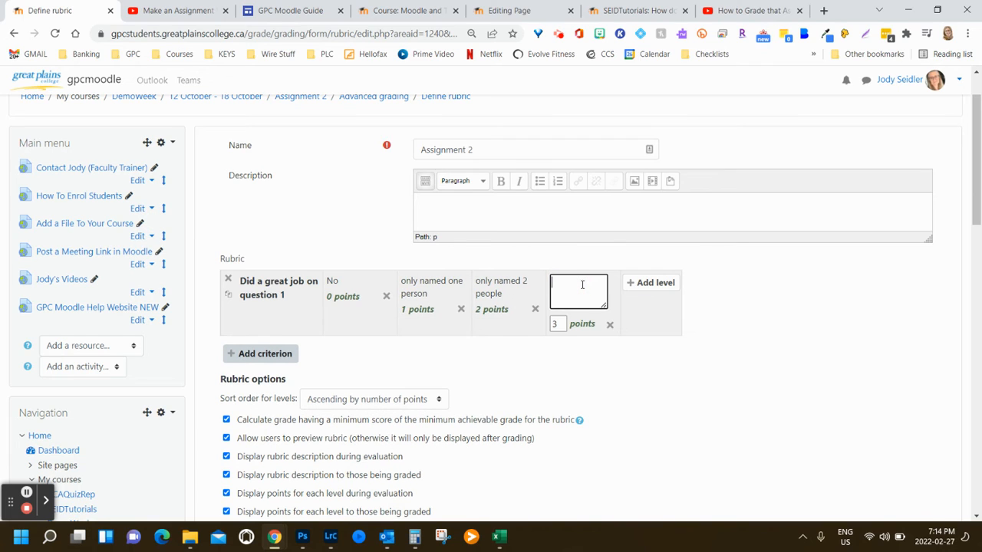
text(only na)
key(BackSpace)
key(BackSpace)
key(BackSpace)
key(BackSpace)
key(BackSpace)
key(BackSpace)
key(BackSpace)
text(named a)
click(719, 373)
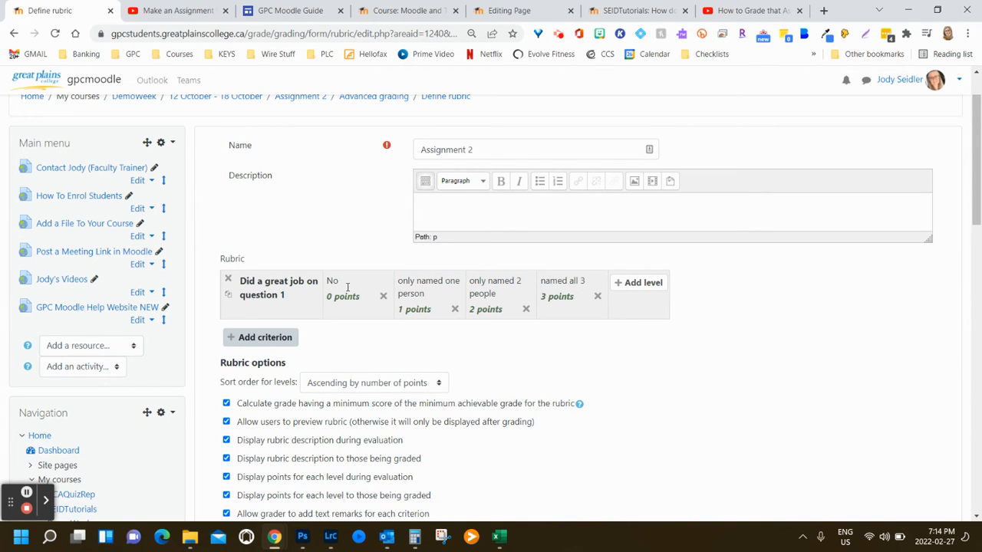
Add a second criterion to the rubric with the text "Blah blah blah"
click(258, 339)
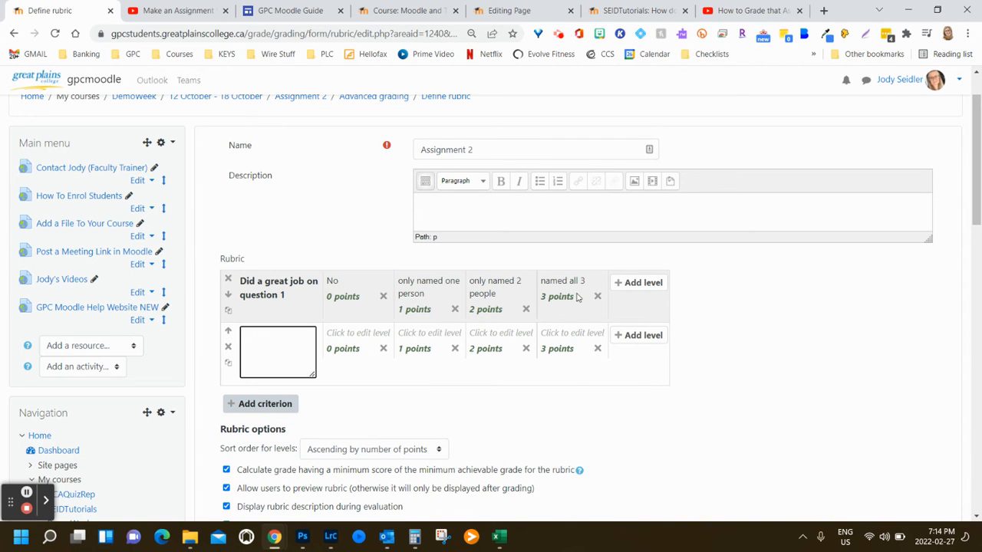
click(284, 354)
text(Ba)
text(lah blah blah)
click(397, 412)
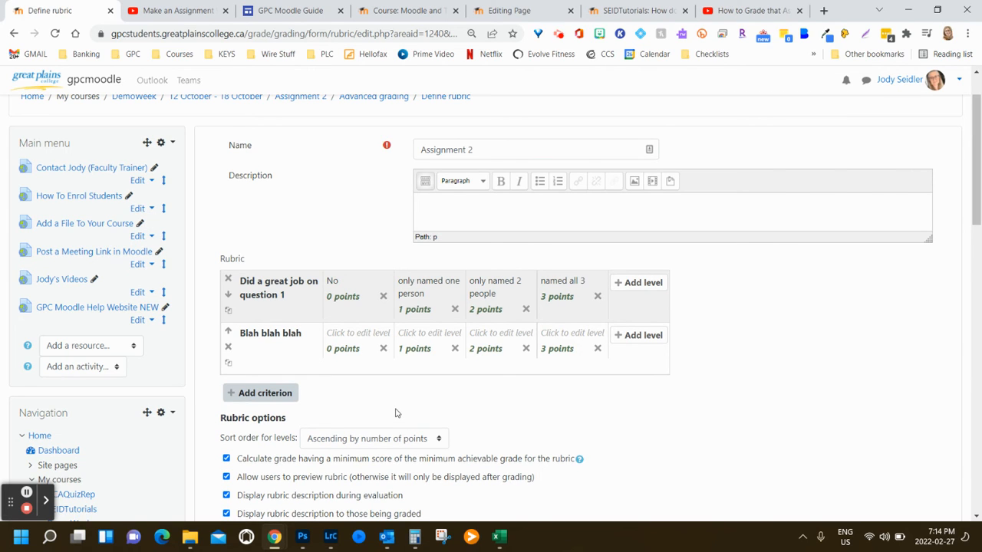
Add two more levels, worth 4 and 5 points, to the "Blah blah blah" criterion
click(635, 335)
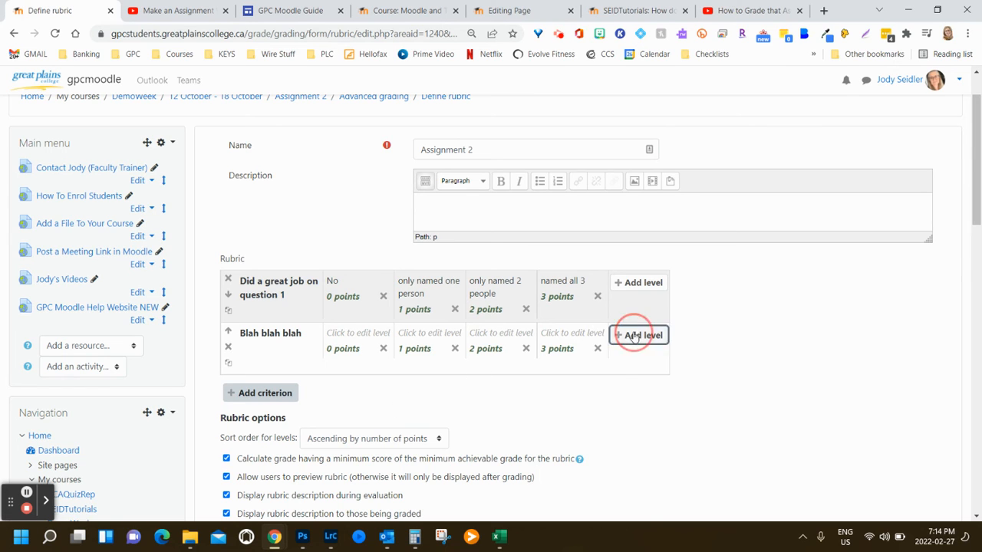
click(684, 336)
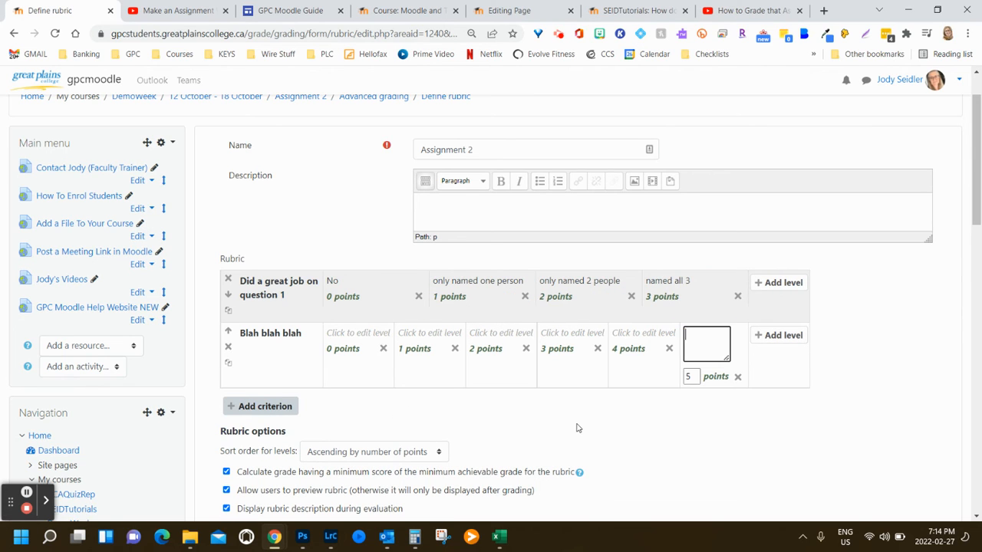
click(350, 344)
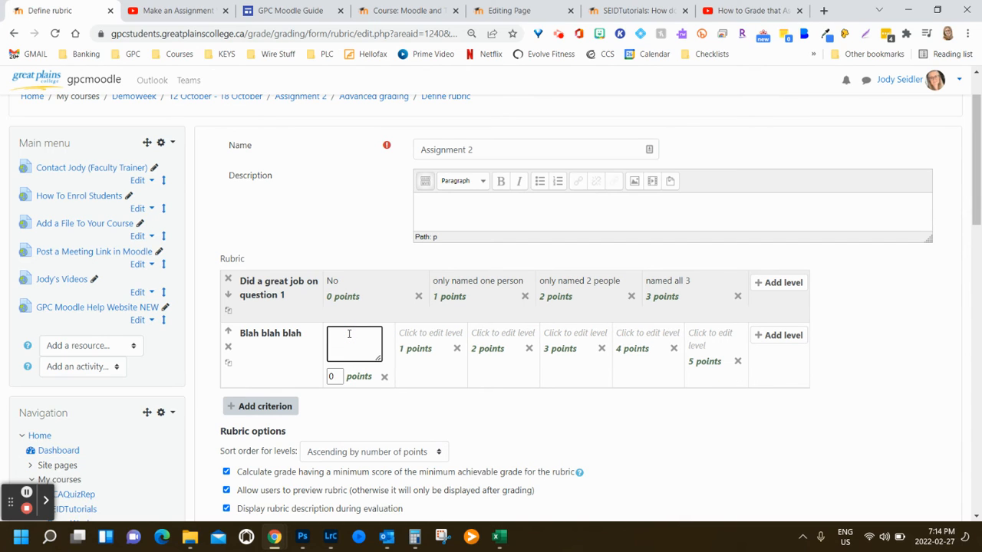
Set the second level of the "Blah blah blah" criterion to 2 points
click(424, 337)
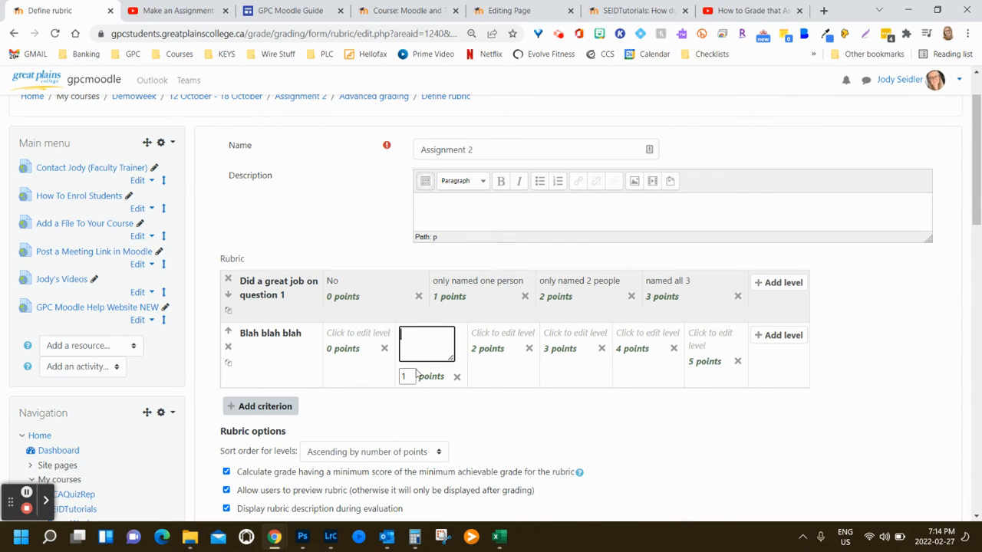
click(408, 376)
double_click(405, 375)
text(2)
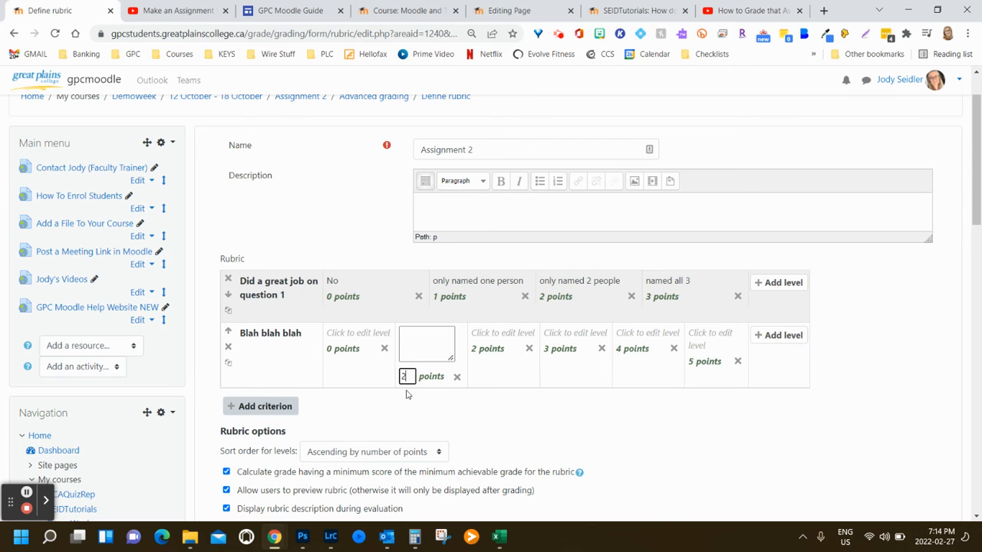
click(484, 335)
click(480, 376)
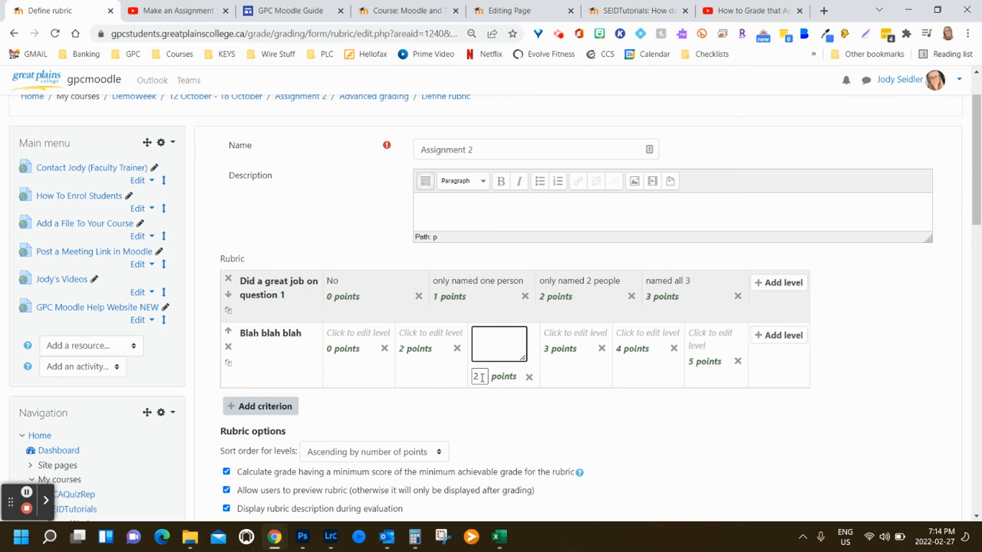
click(459, 381)
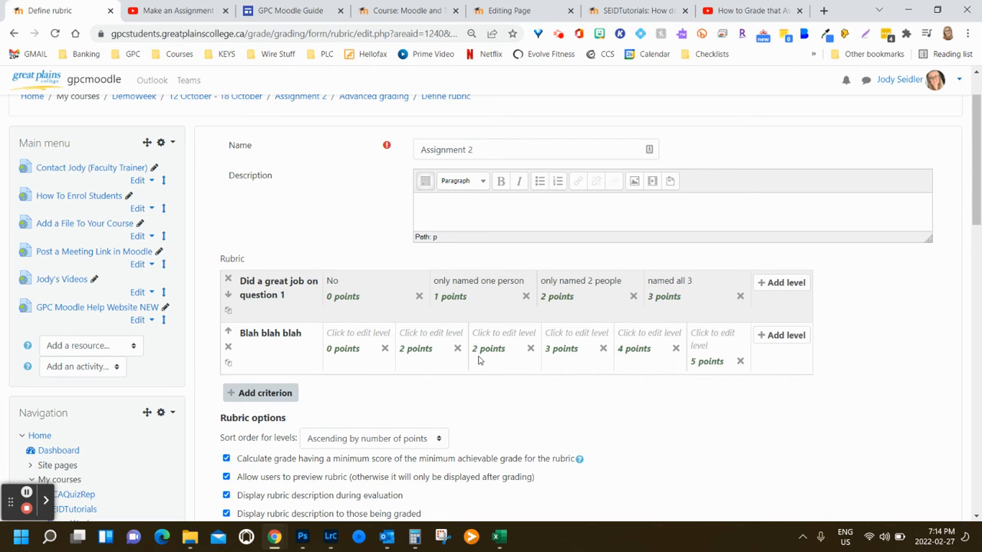
Set the third "Blah blah blah" level to 4 points and describe the first three levels as "a;sdlkfj;asldkjf", "aasdafasdf" and "asdf"
click(480, 350)
text(4)
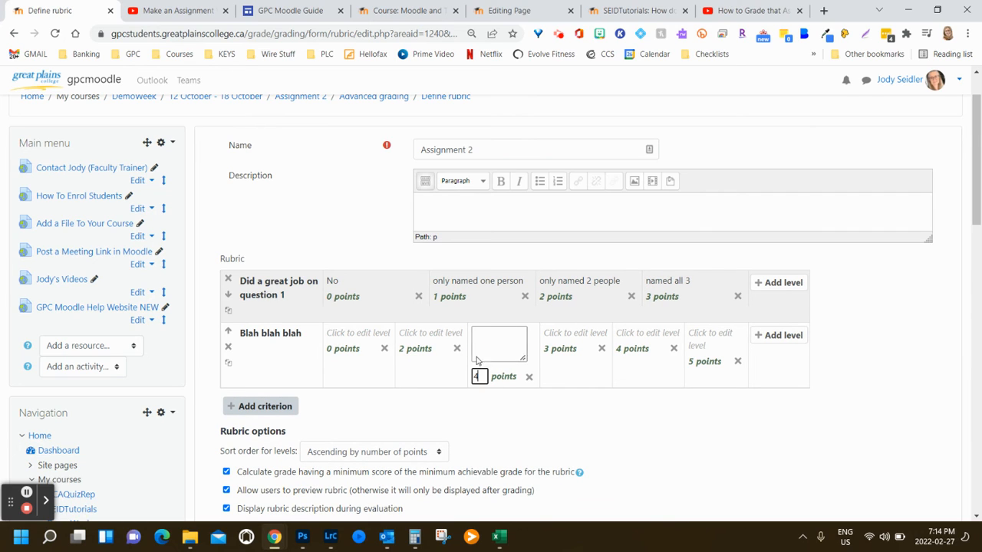
click(371, 339)
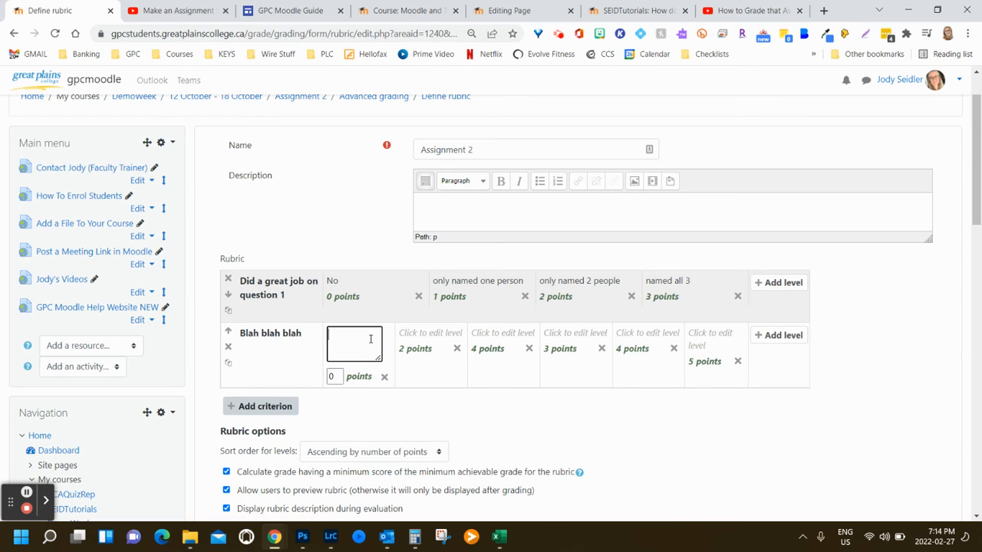
text(a;sdlkfj;asldkjf)
click(404, 332)
text(a;sdafasdf)
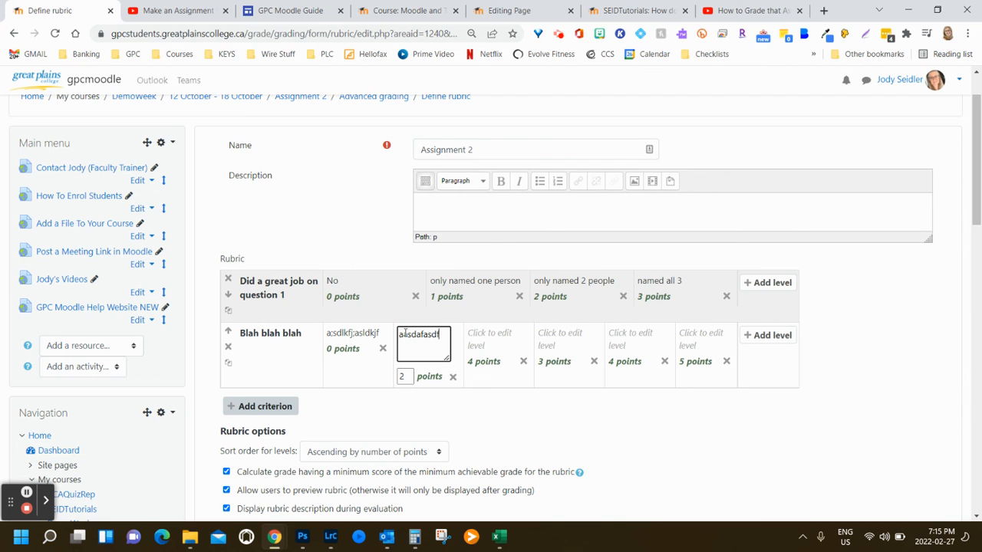
click(505, 335)
text(asdf)
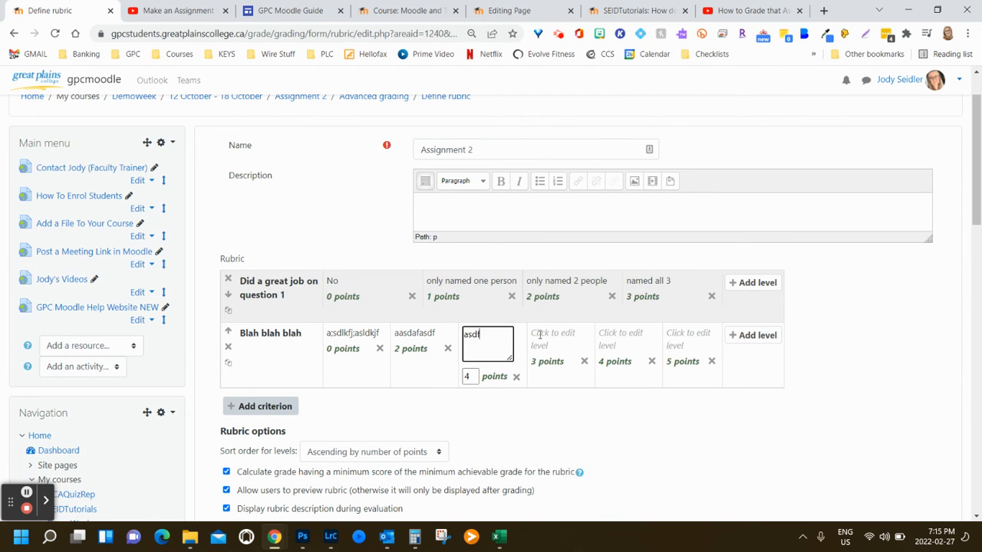
Describe the last three levels of the "Blah blah blah" criterion as "fdafwe", "asdf" and "adsff"
click(565, 335)
text(fdafwe)
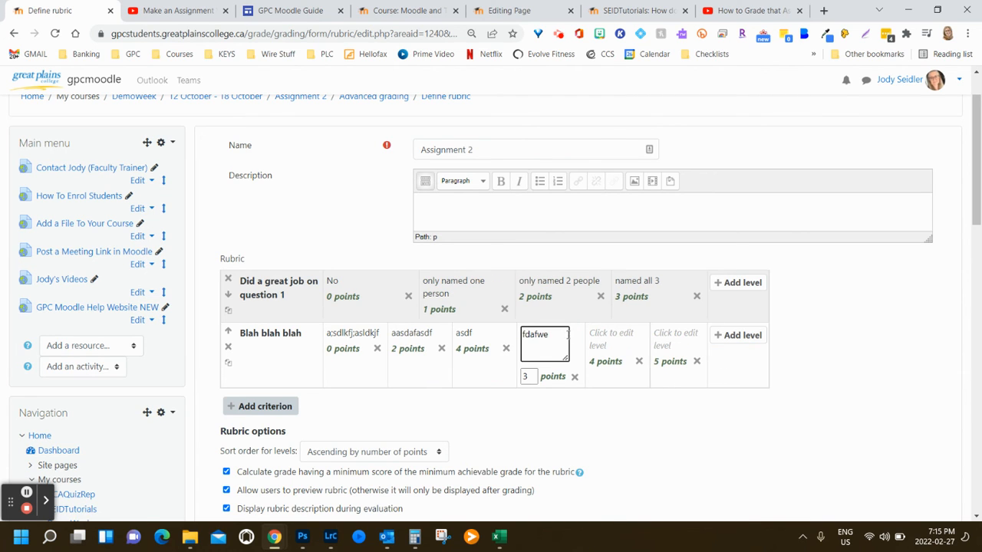
click(605, 338)
text(asdf)
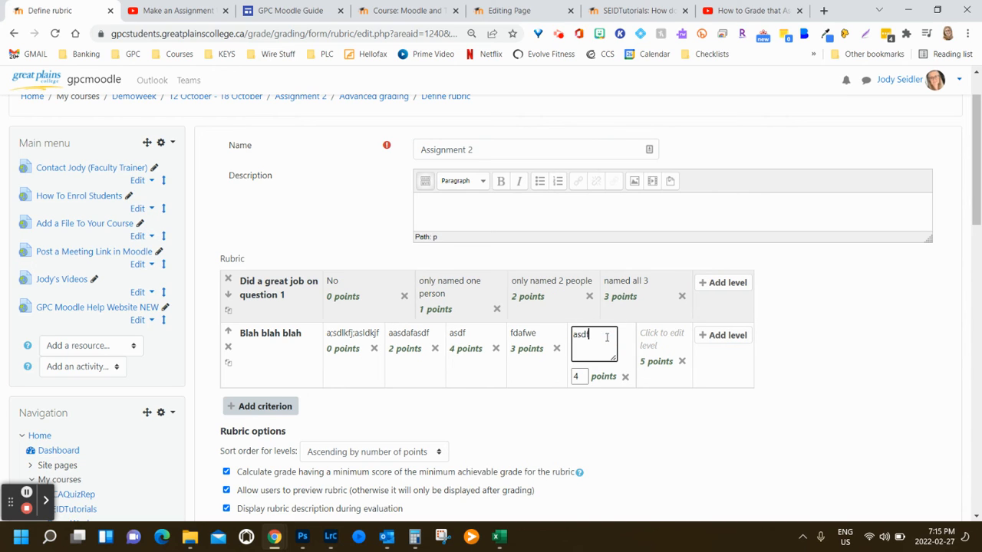
click(656, 336)
text(adsff)
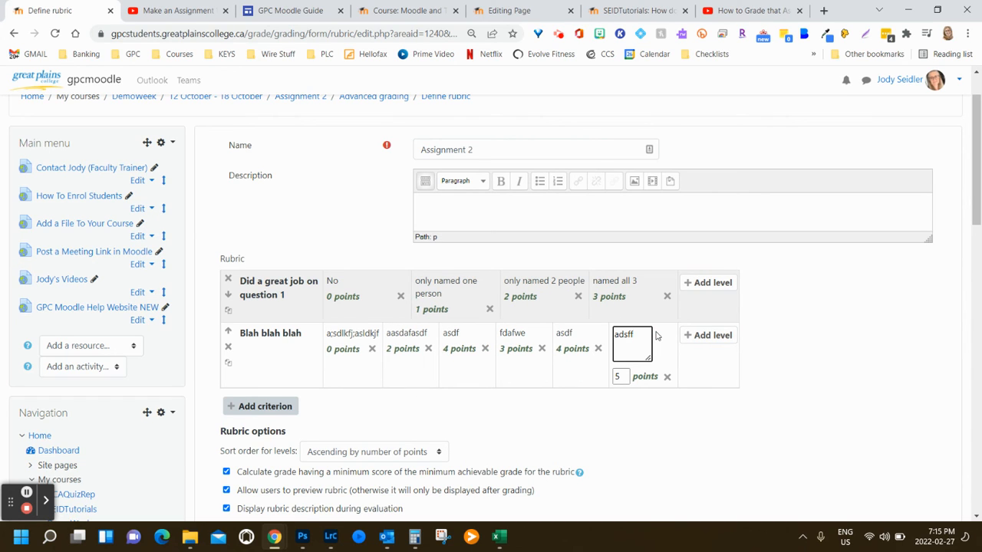
Set the last three levels of the "Blah blah blah" criterion to 6, 8 and 10 points
click(502, 349)
double_click(503, 364)
text(6)
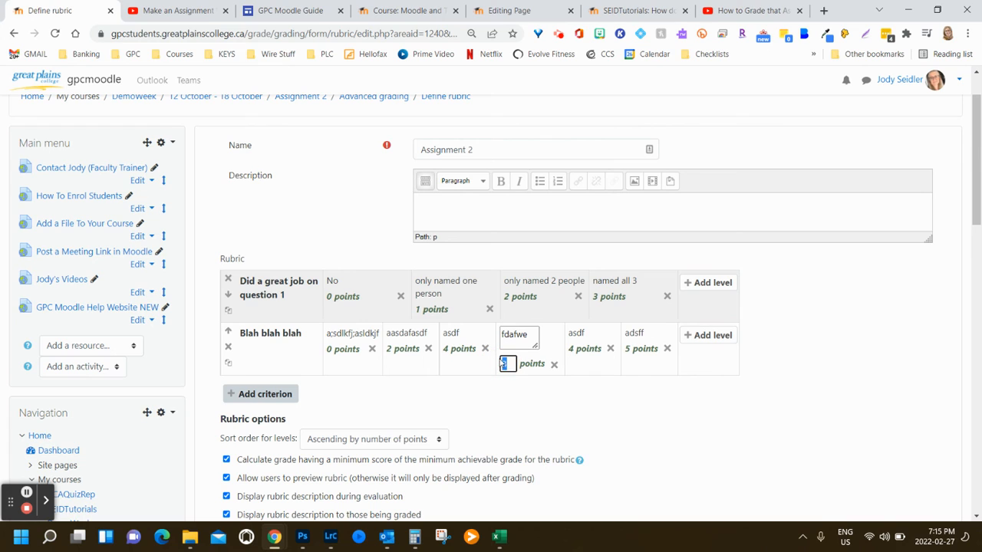
click(576, 350)
double_click(561, 363)
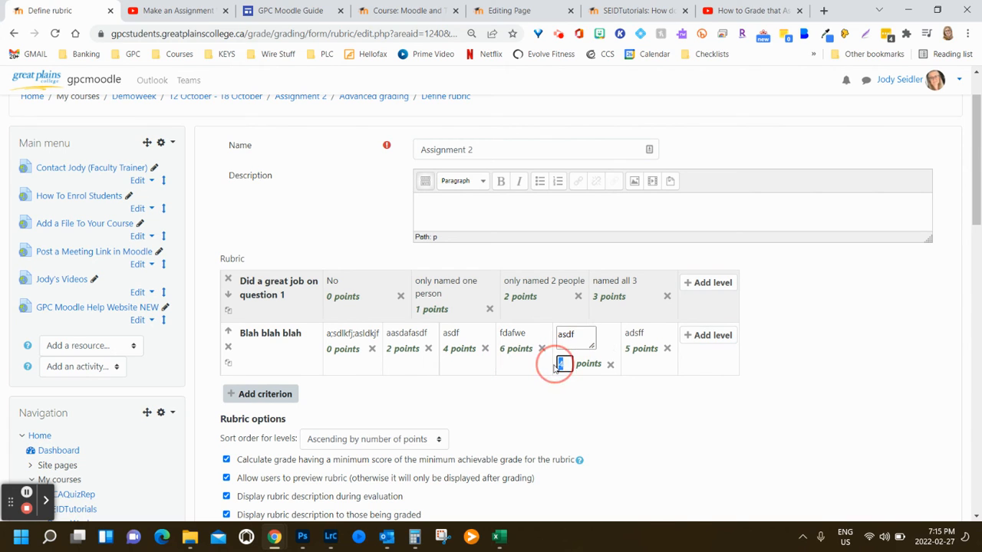
text(8)
click(634, 352)
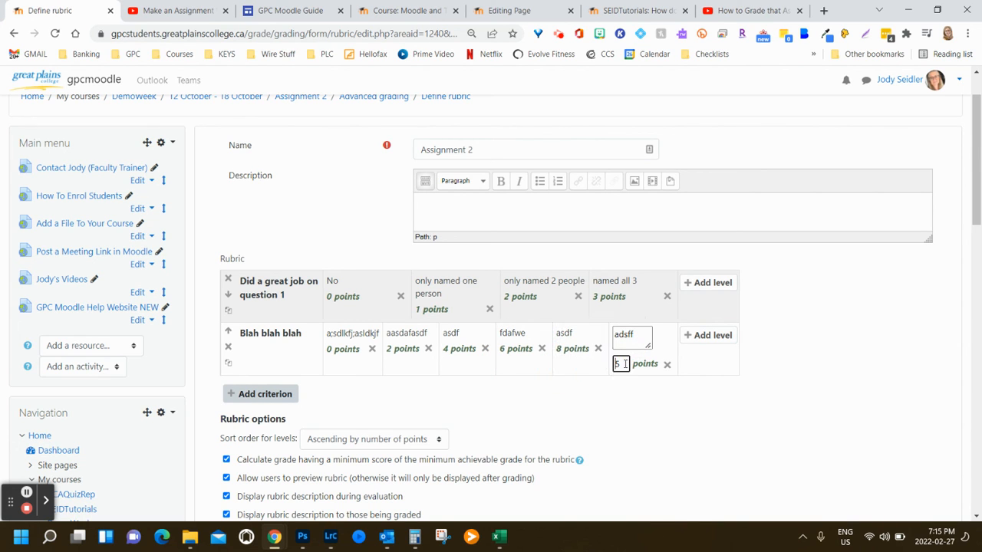
double_click(618, 363)
text(10)
click(761, 391)
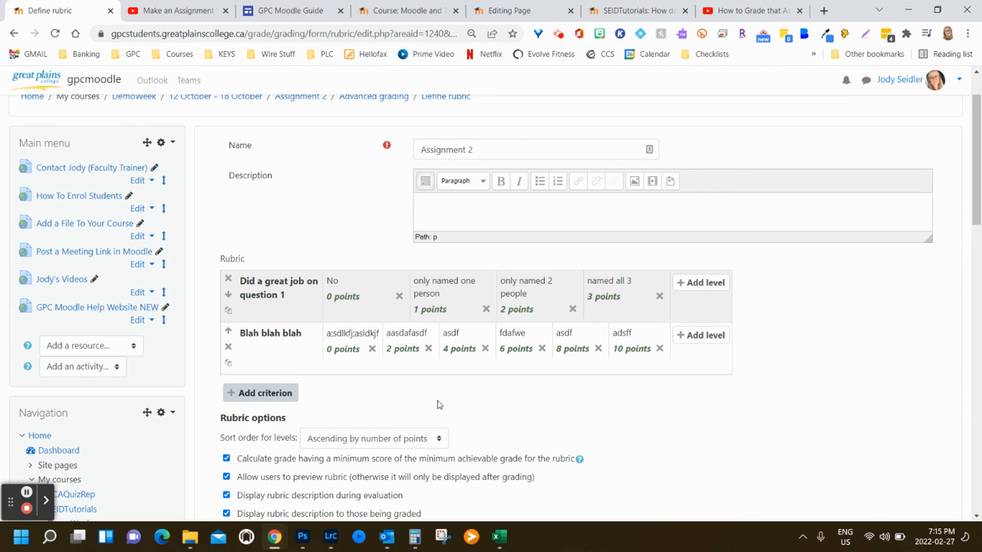
Save the Assignment 2 rubric and make it ready for use, keeping all rubric options enabled
scroll(479, 399, down, 1)
scroll(479, 399, down, 2)
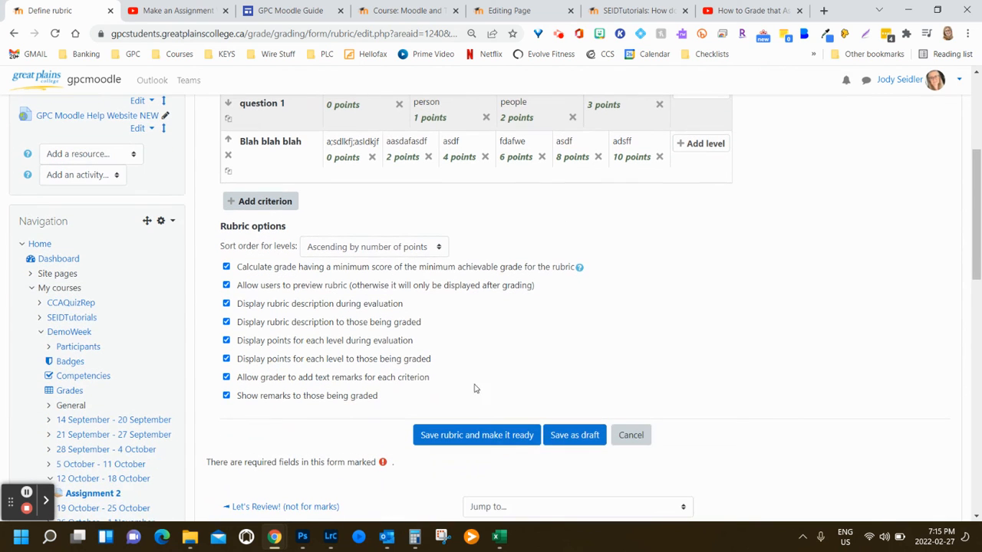
click(445, 434)
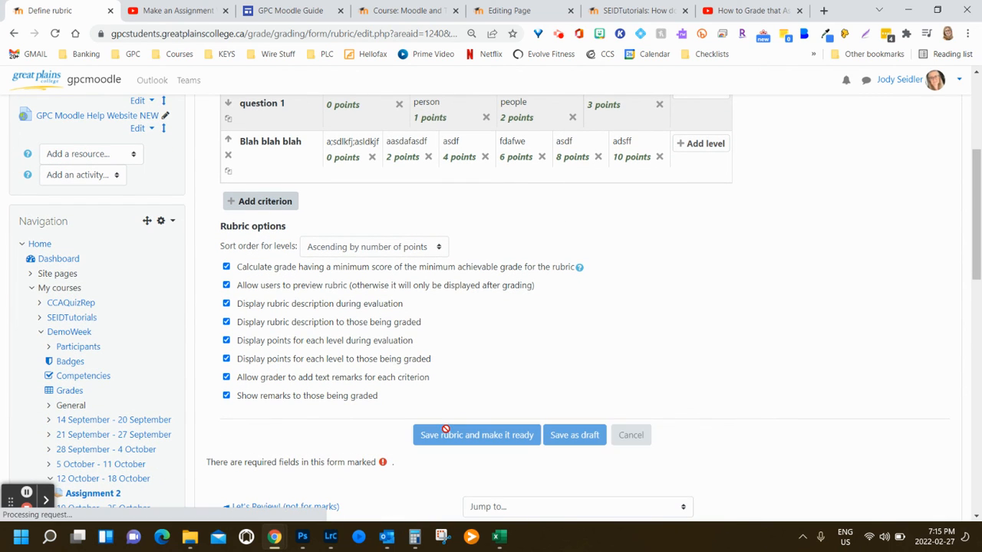